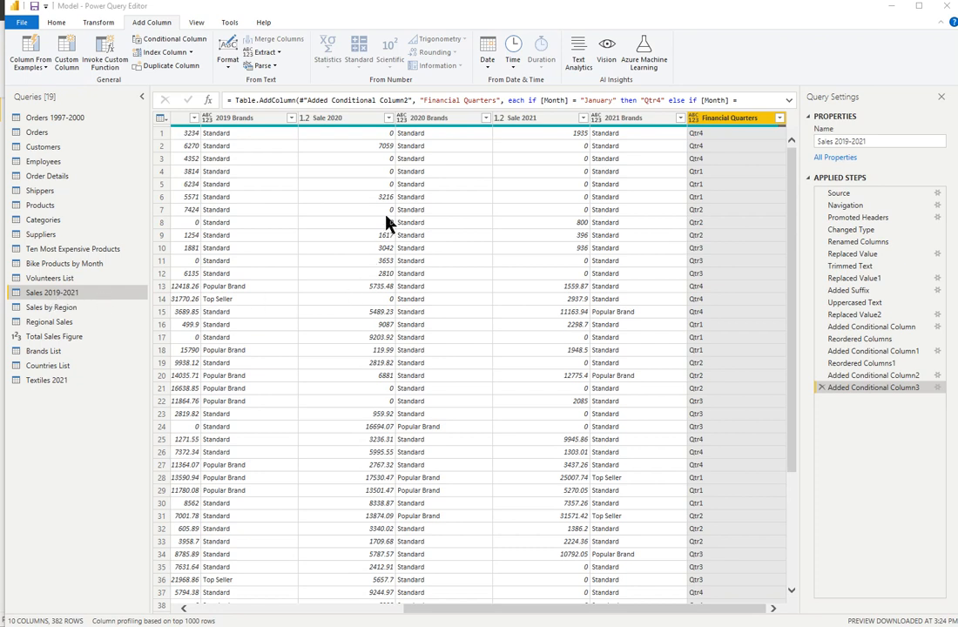
# Add a column from examples based on the Sale 2020 column, using the sample value 0-500 for the first row.
pyautogui.click(351, 121)
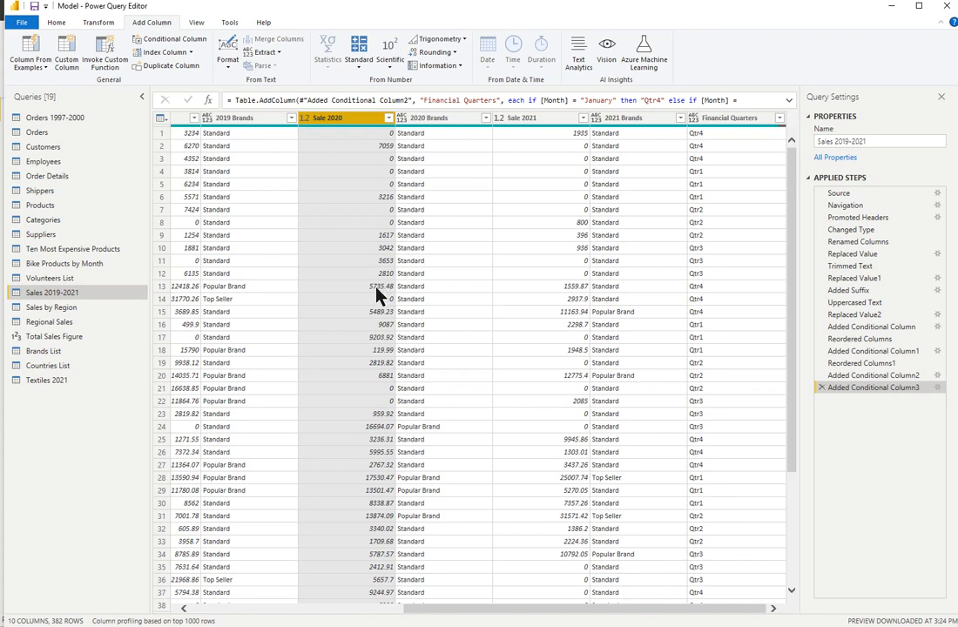
pyautogui.click(29, 69)
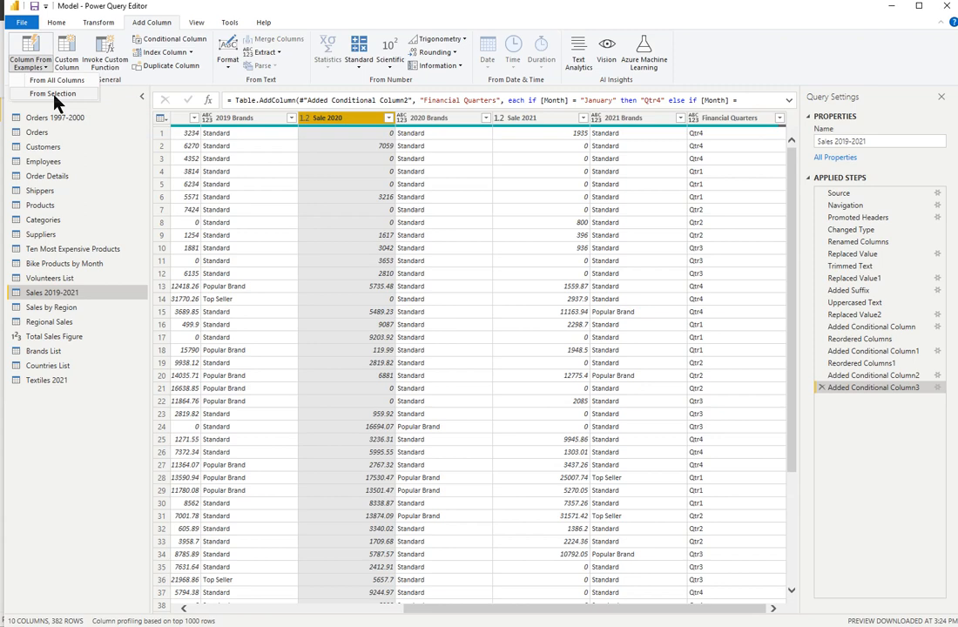
pyautogui.click(54, 94)
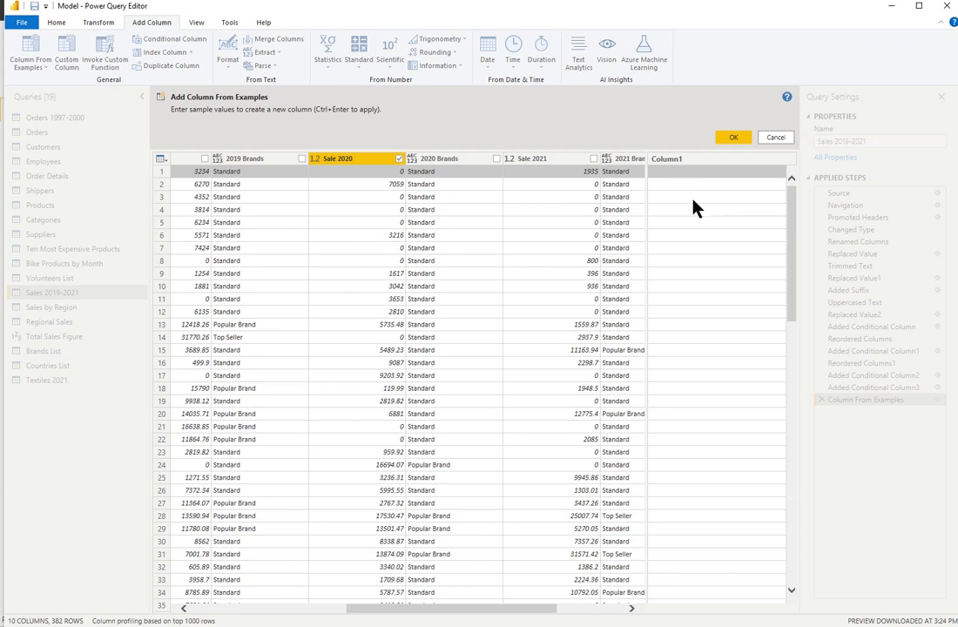
pyautogui.write('0-500')
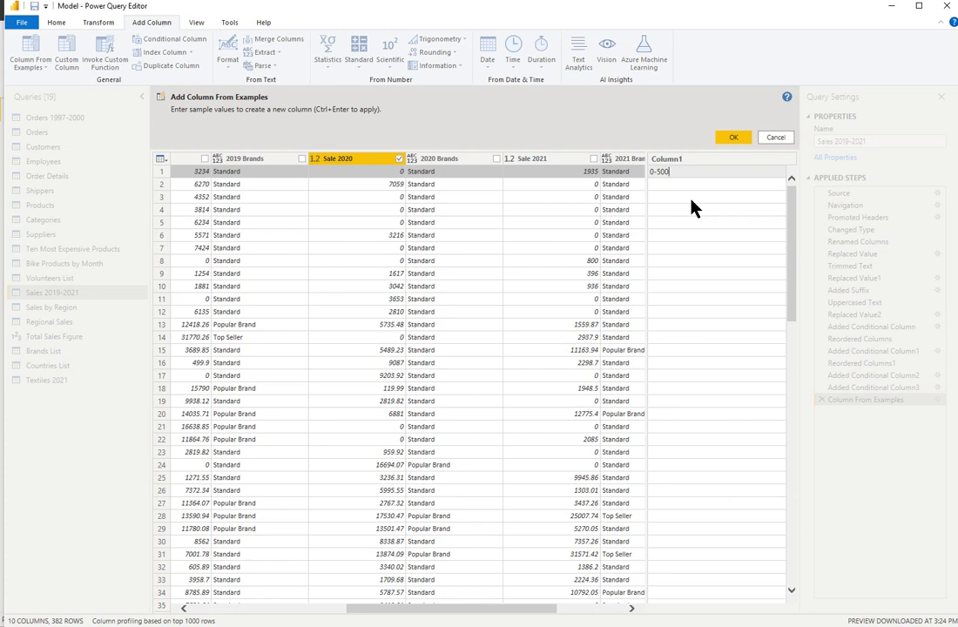
pyautogui.press('Return')
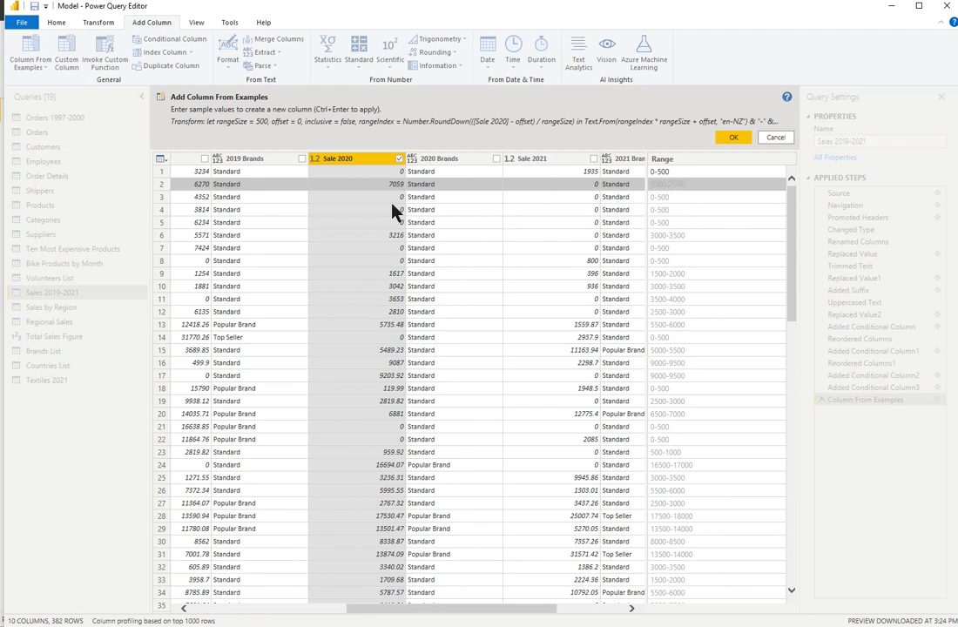
pyautogui.click(737, 140)
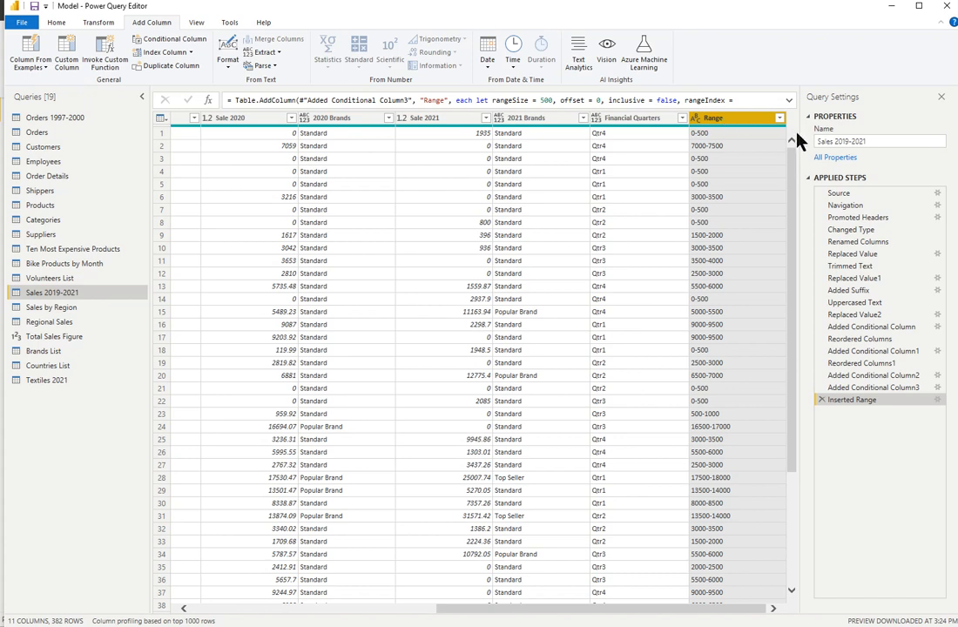
# Rename the new range column as 2020 Sales Bands.
pyautogui.press('F2')
pyautogui.write('2020')
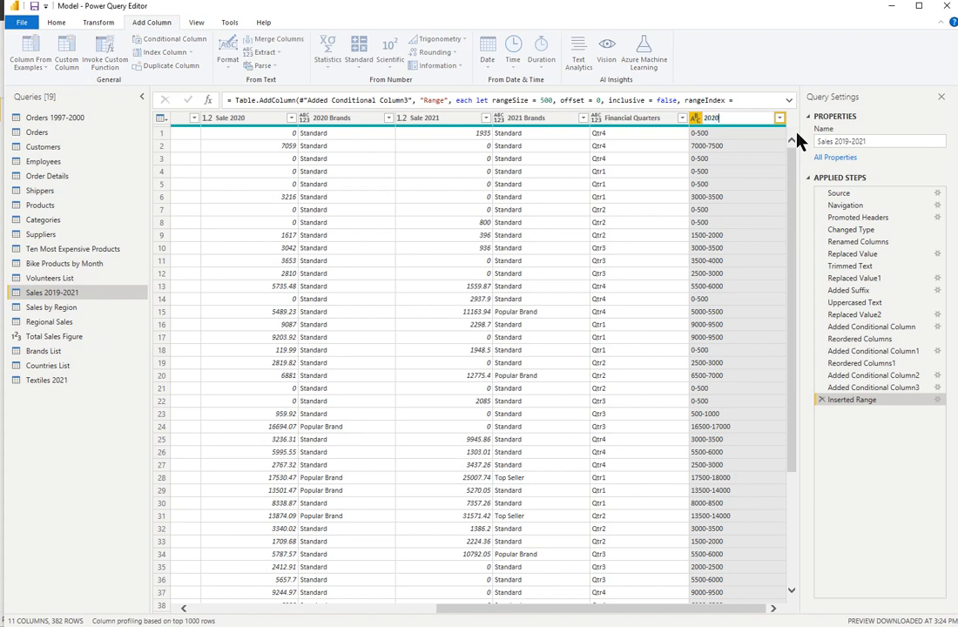
pyautogui.write(' Sales Bands')
pyautogui.press('Return')
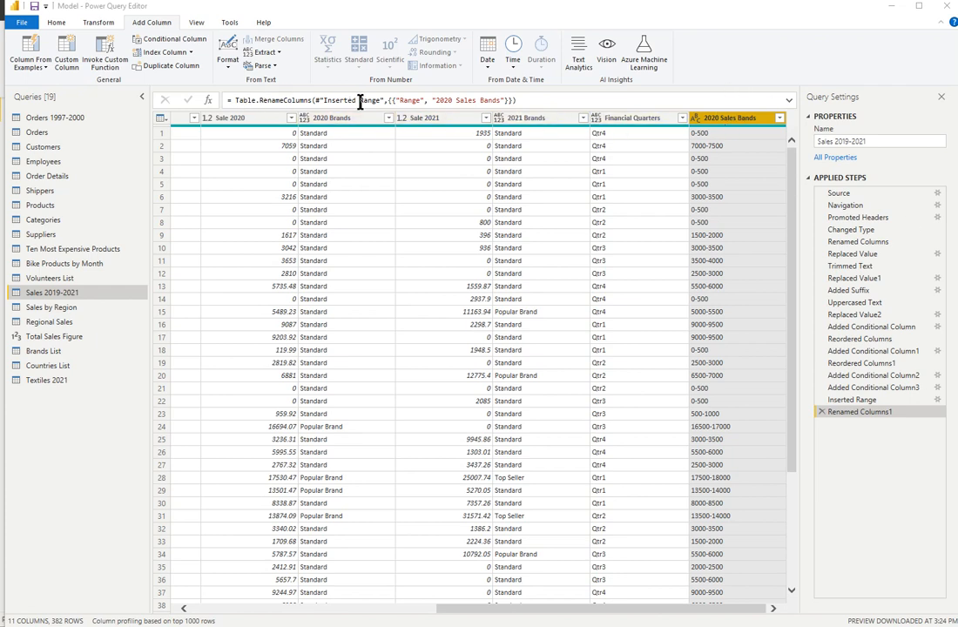
pyautogui.click(716, 120)
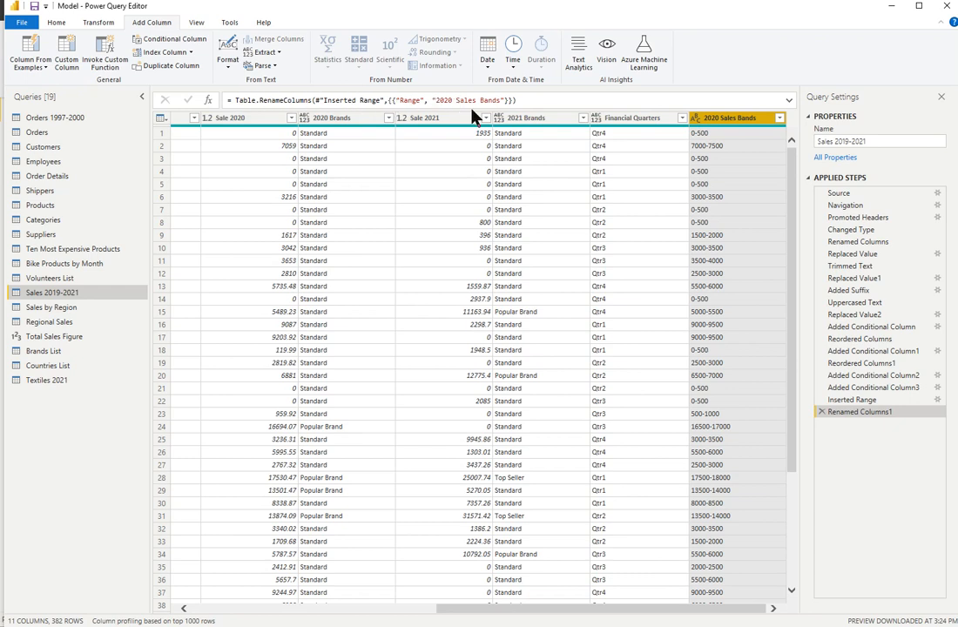
pyautogui.click(790, 102)
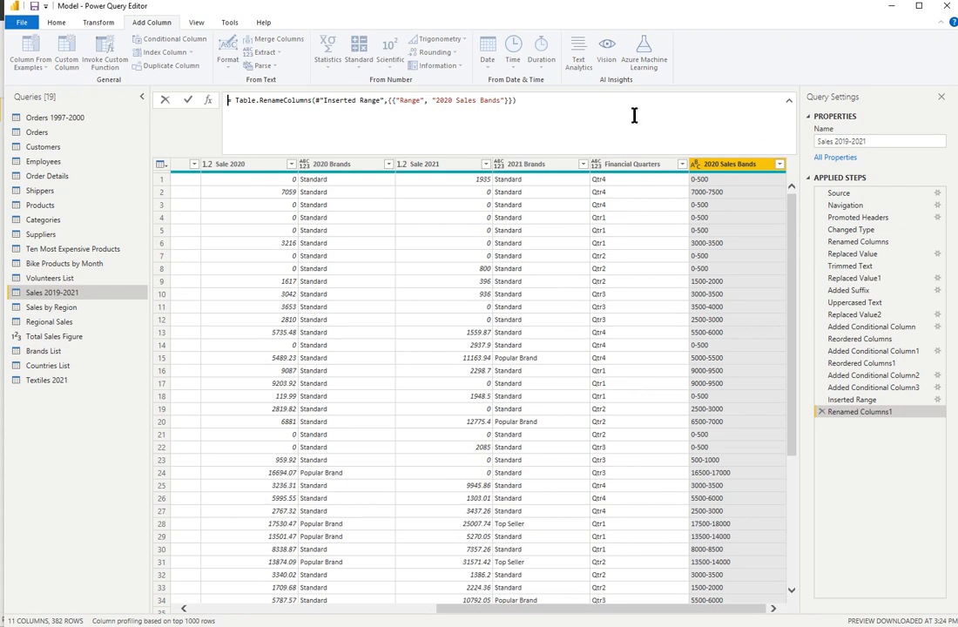
pyautogui.click(789, 102)
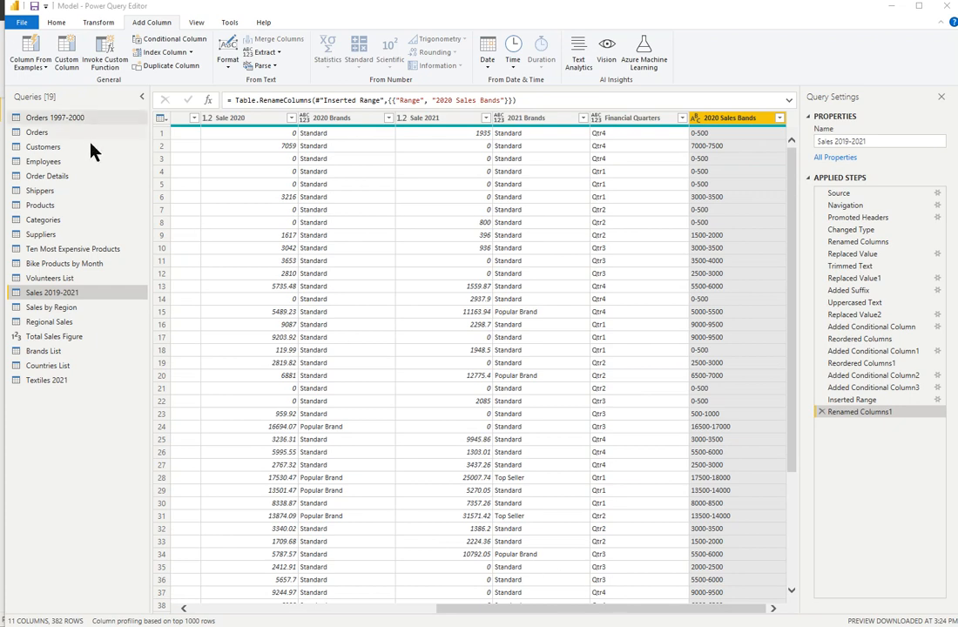
# In the Employees query, add a column from examples across all columns that combines LastName and FirstName, separated by a comma and a space.
pyautogui.click(57, 162)
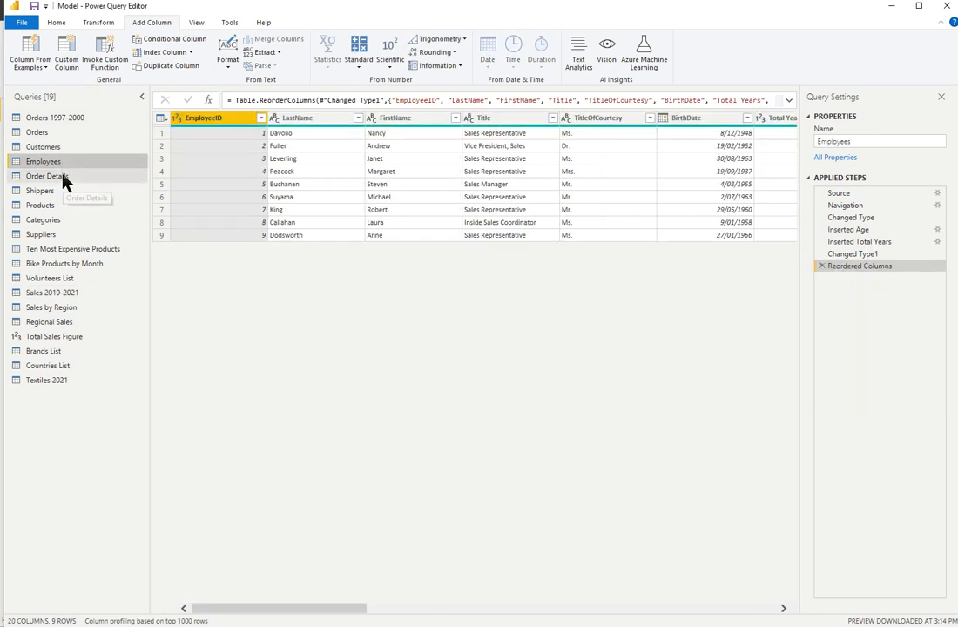
pyautogui.click(41, 68)
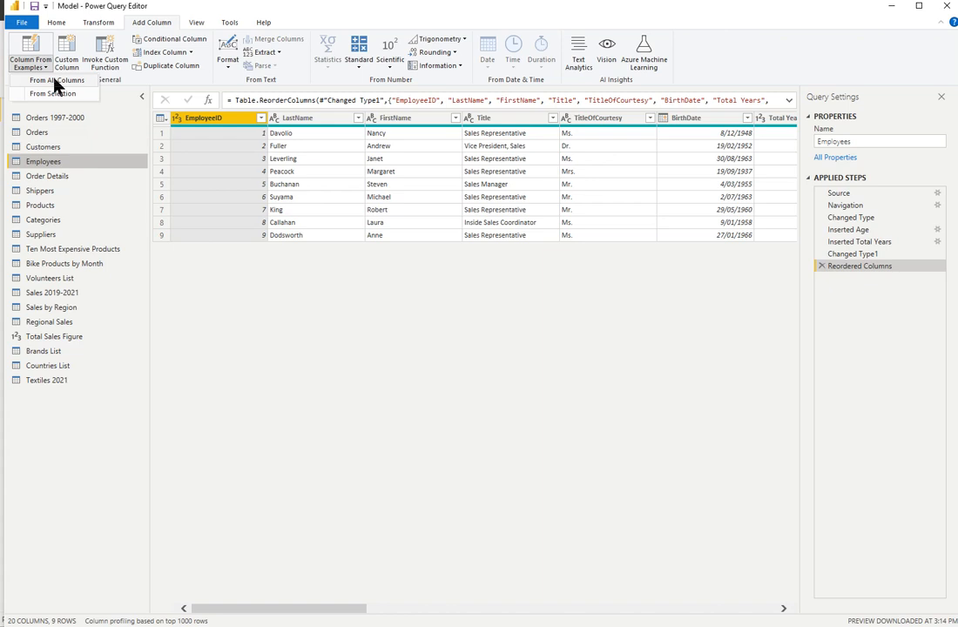
pyautogui.click(55, 80)
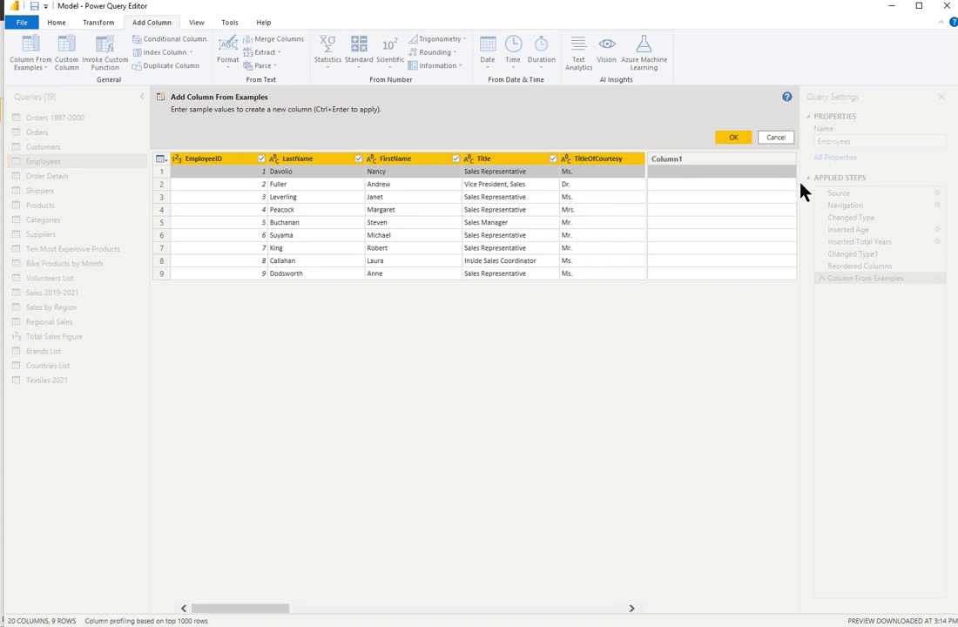
pyautogui.write('Da')
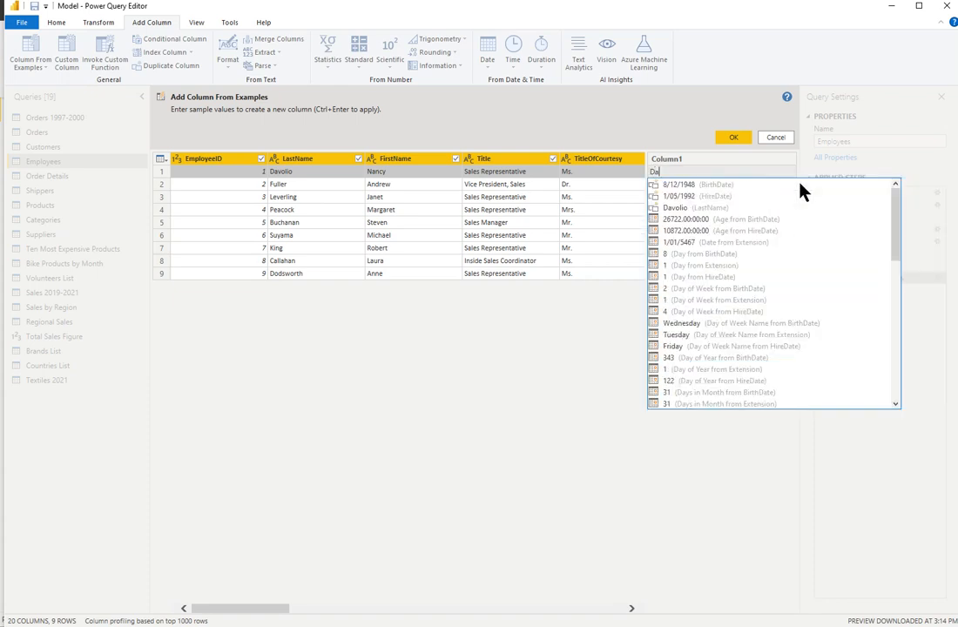
pyautogui.write('v')
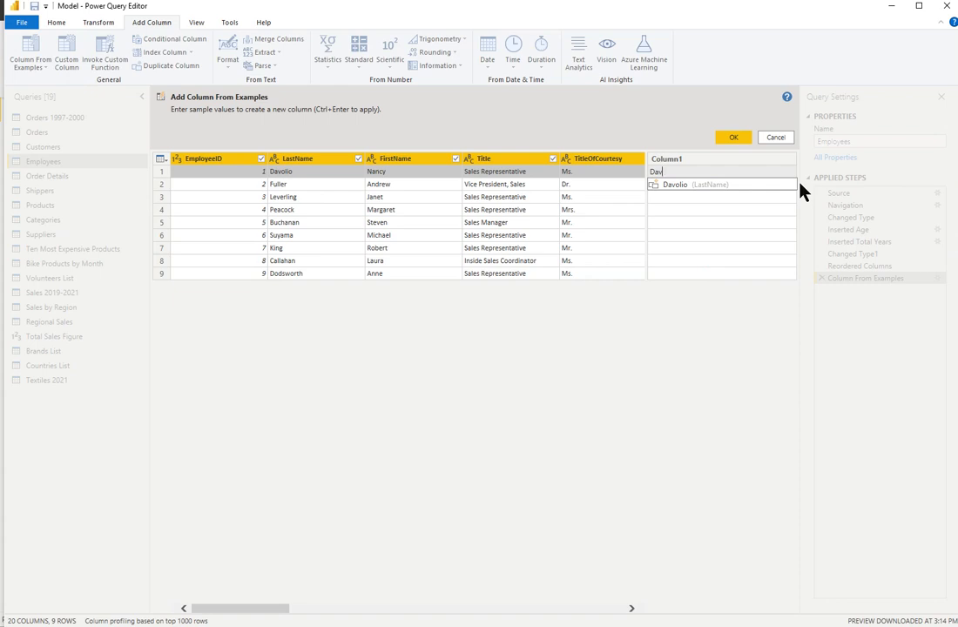
pyautogui.press('Return')
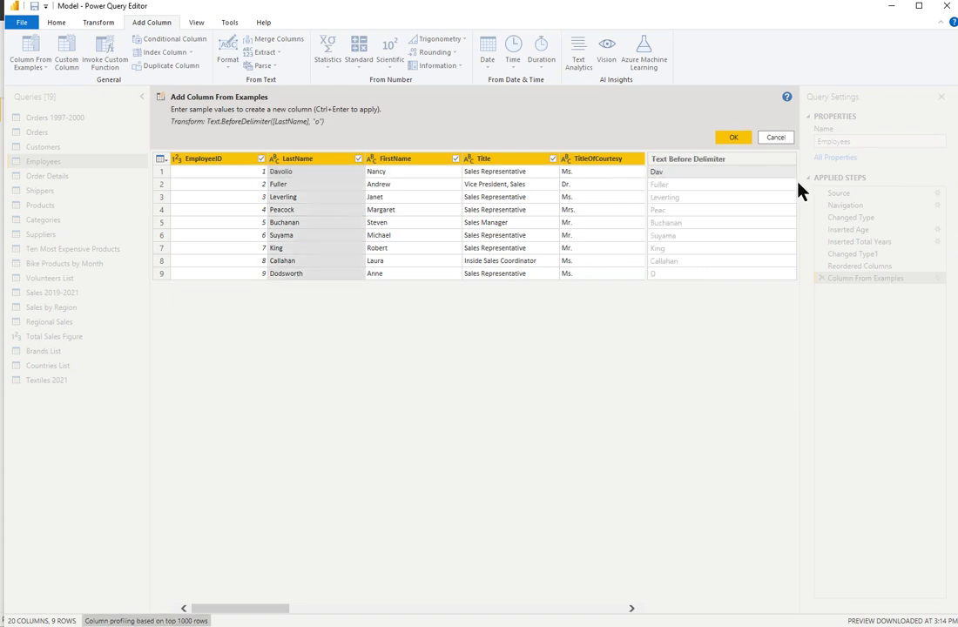
pyautogui.doubleClick(676, 173)
pyautogui.write('oli')
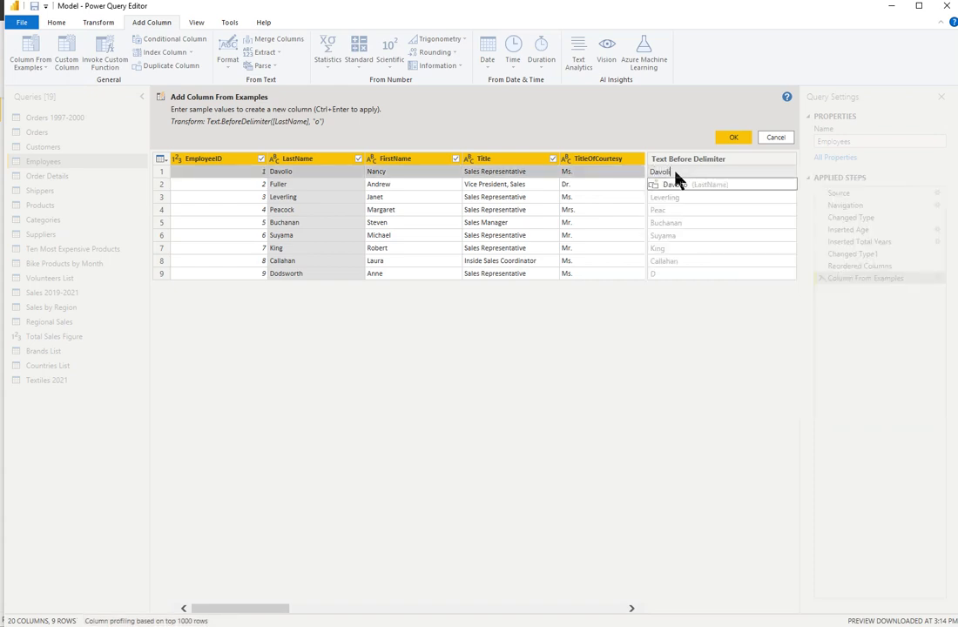
pyautogui.write('o, ')
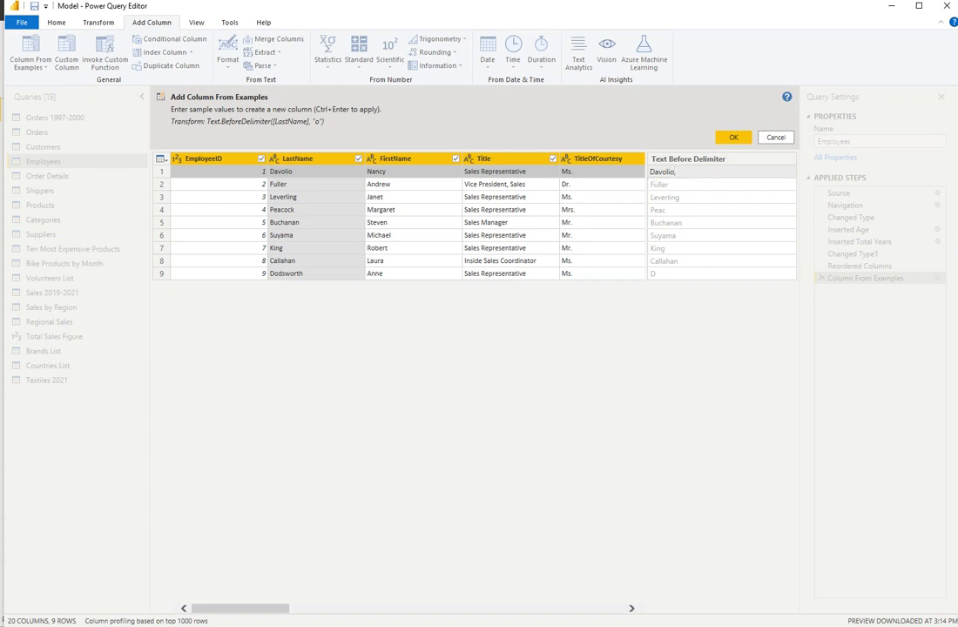
pyautogui.write('Nancy')
pyautogui.press('Return')
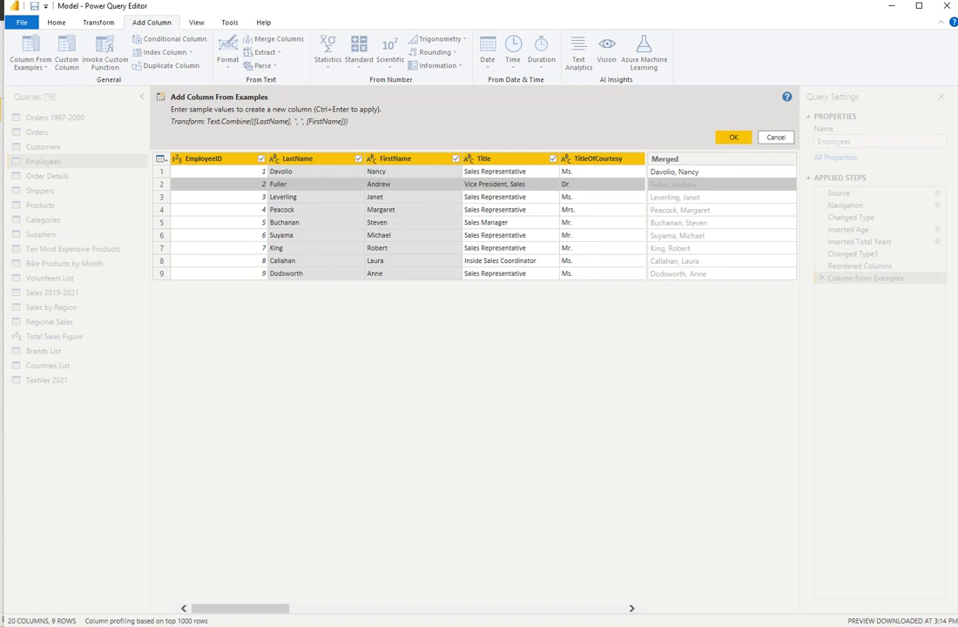
pyautogui.click(733, 138)
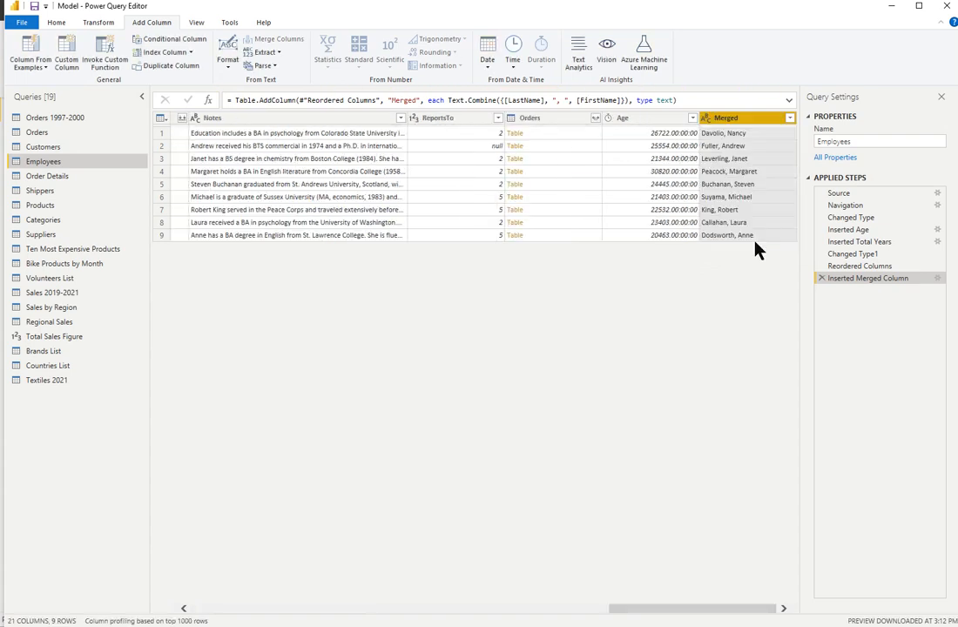
# Rename the merged name column as Full Name.
pyautogui.doubleClick(736, 119)
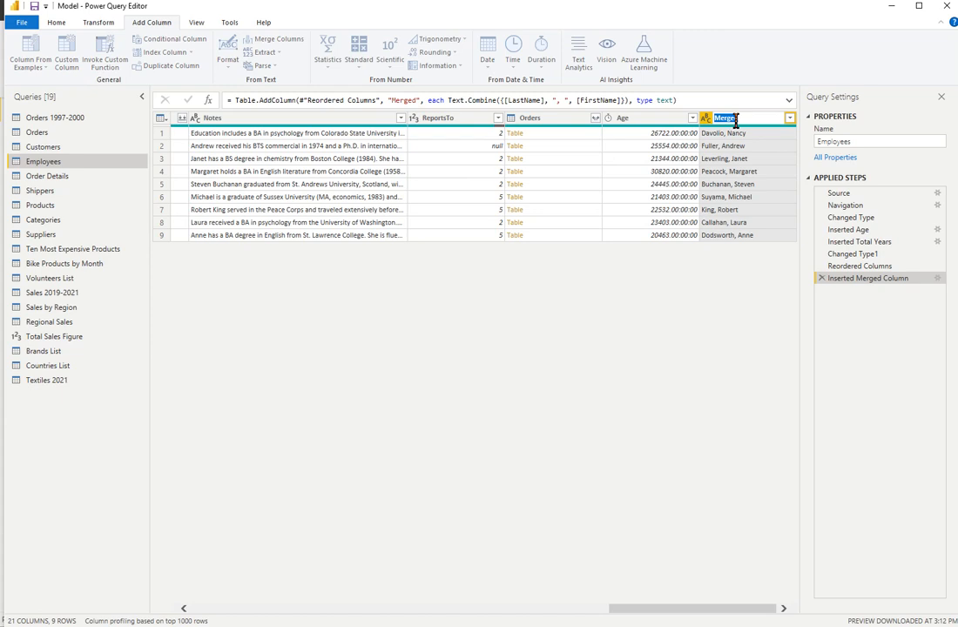
pyautogui.write('Full Name')
pyautogui.press('Return')
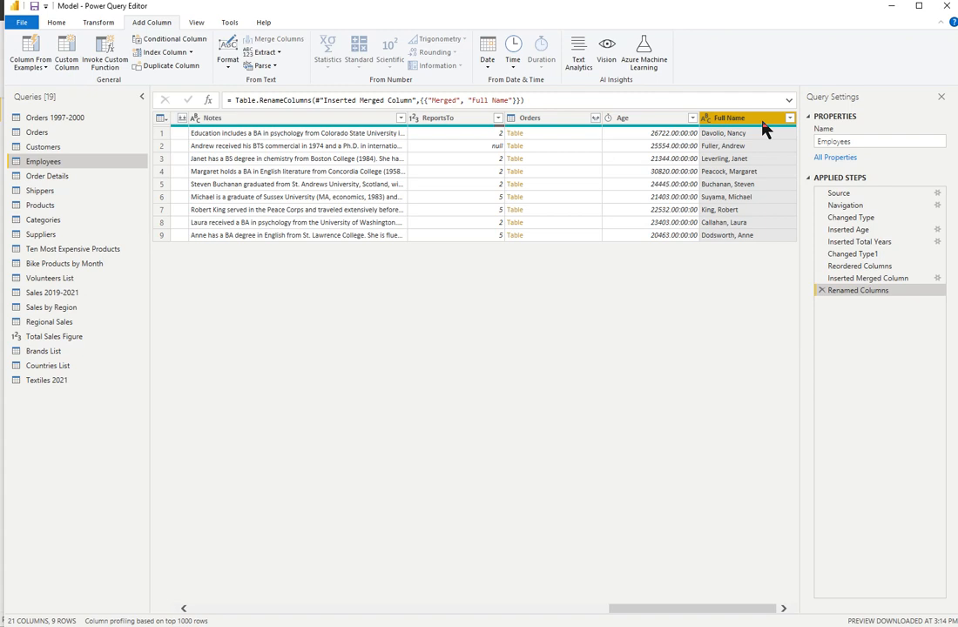
# Move the Full Name column to the beginning of the table and reposition it between EmployeeID and LastName.
pyautogui.click(98, 24)
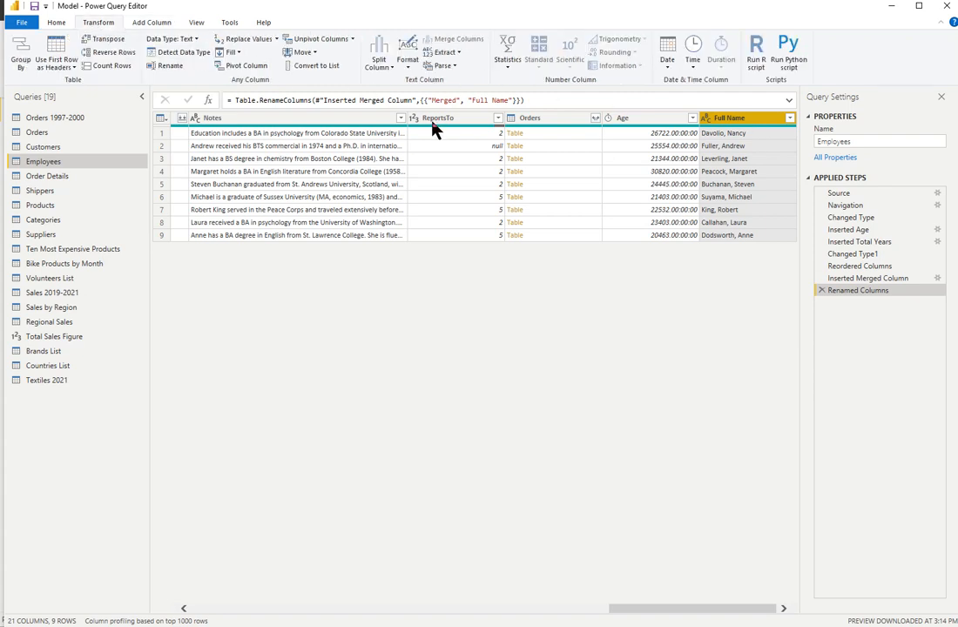
pyautogui.click(301, 54)
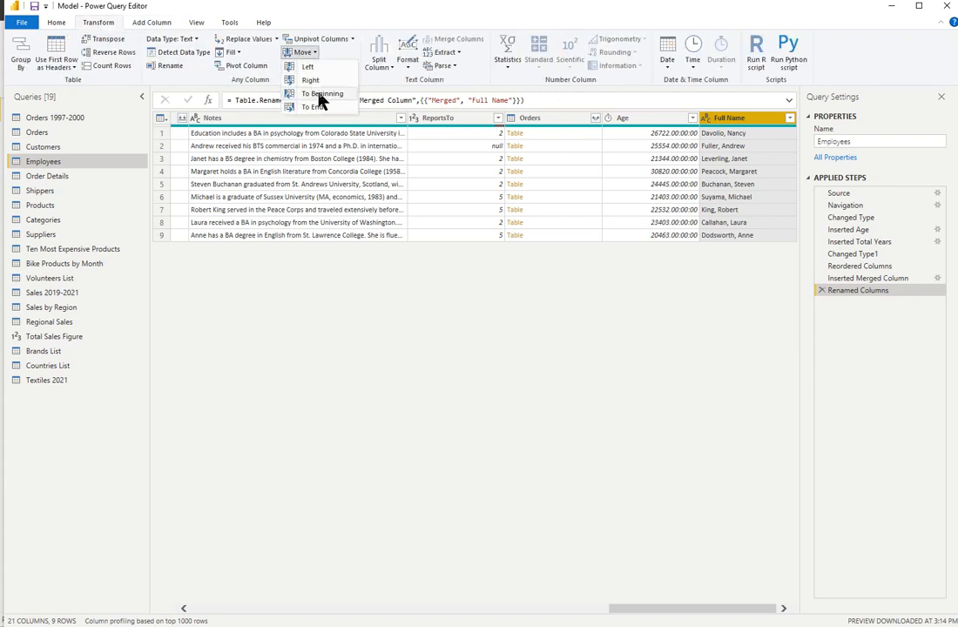
pyautogui.click(321, 94)
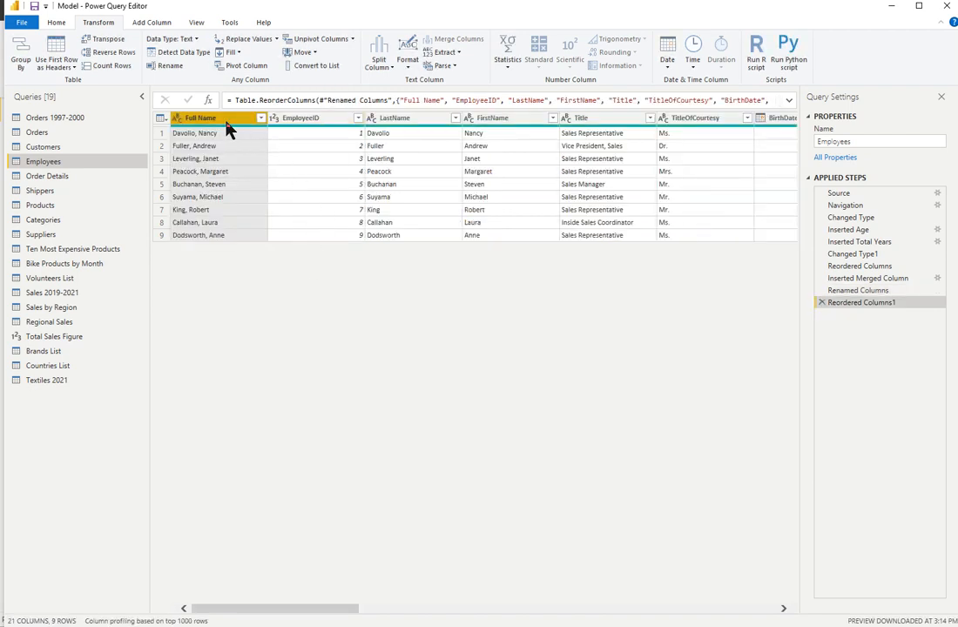
pyautogui.moveTo(229, 123); pyautogui.dragTo(383, 132)
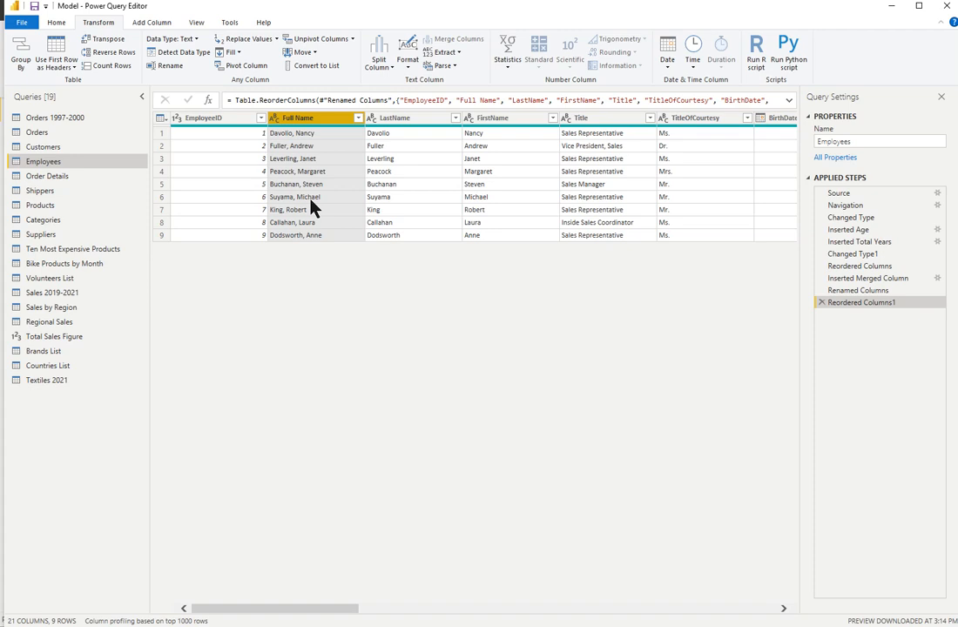
# Remove the LastName and FirstName columns from the Employees query.
pyautogui.click(406, 122)
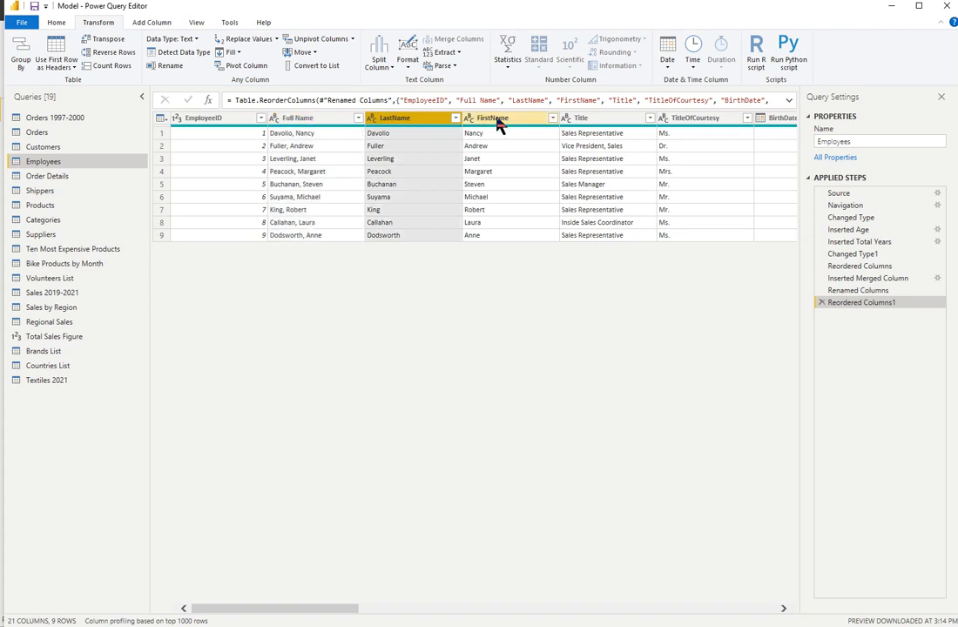
pyautogui.click(497, 120)
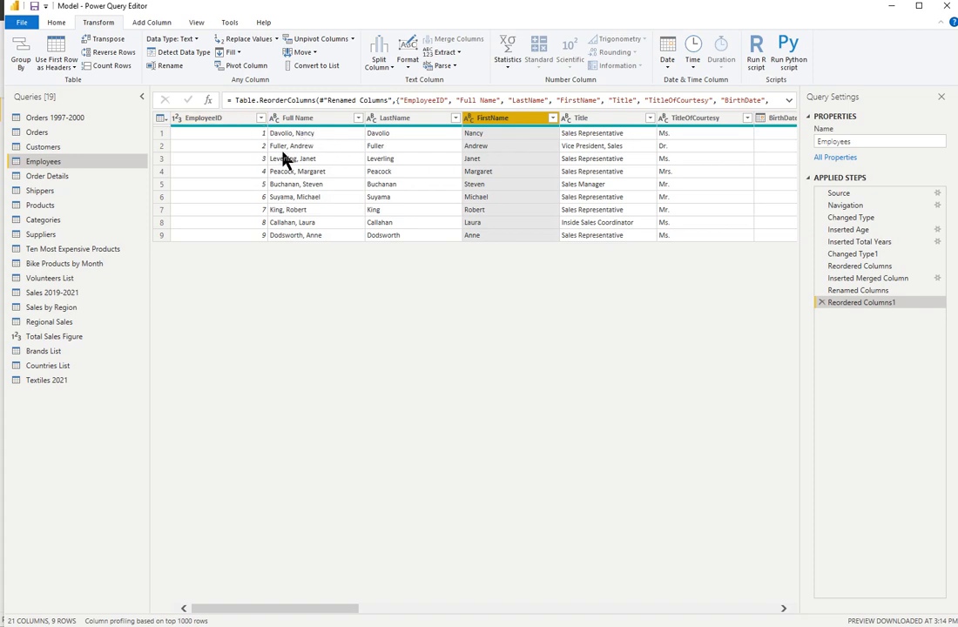
pyautogui.click(414, 122)
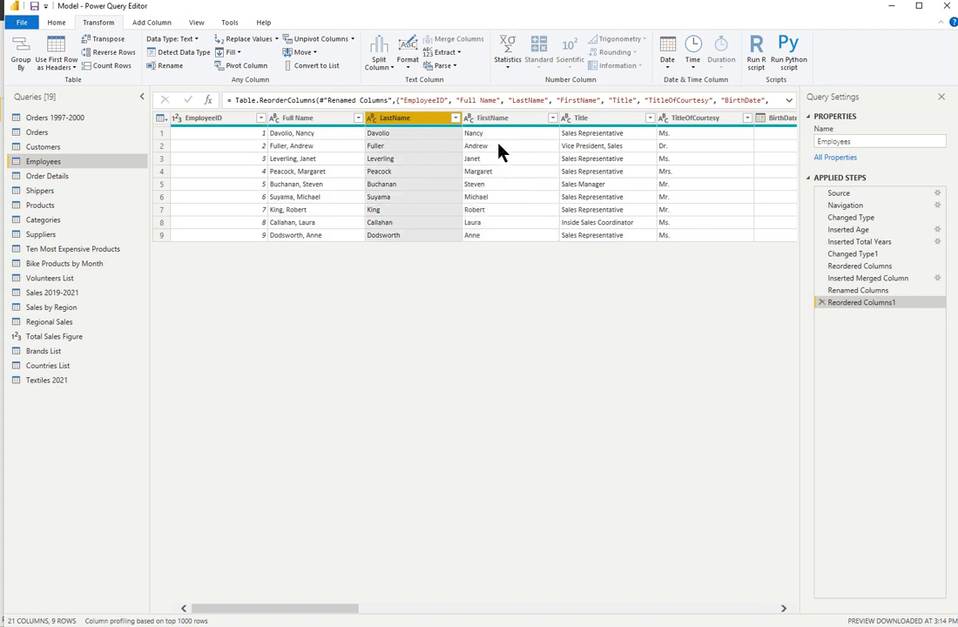
pyautogui.keyDown('ctrl'); pyautogui.click(523, 119); pyautogui.keyUp('ctrl')
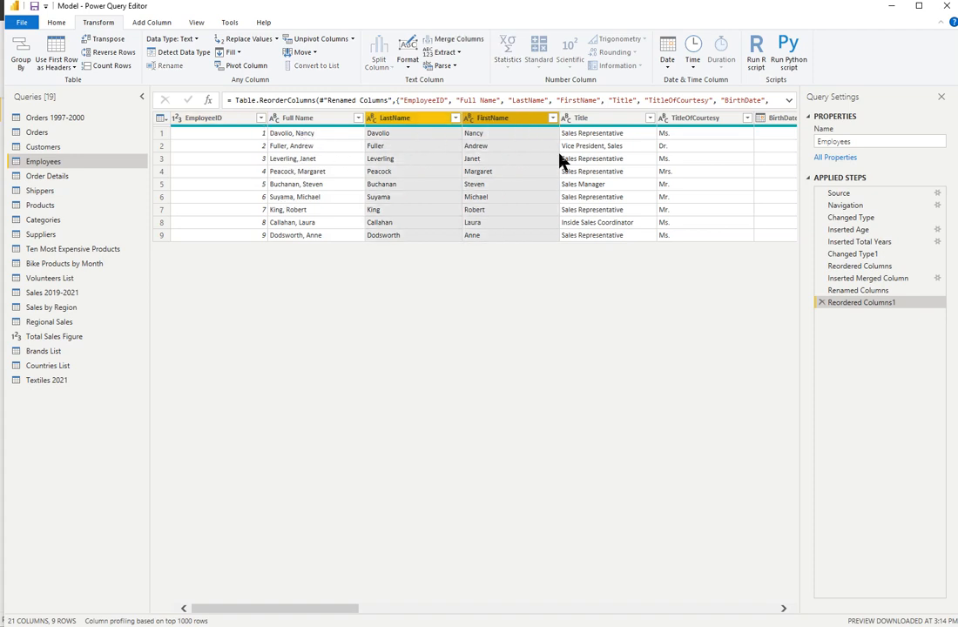
pyautogui.press('Delete')
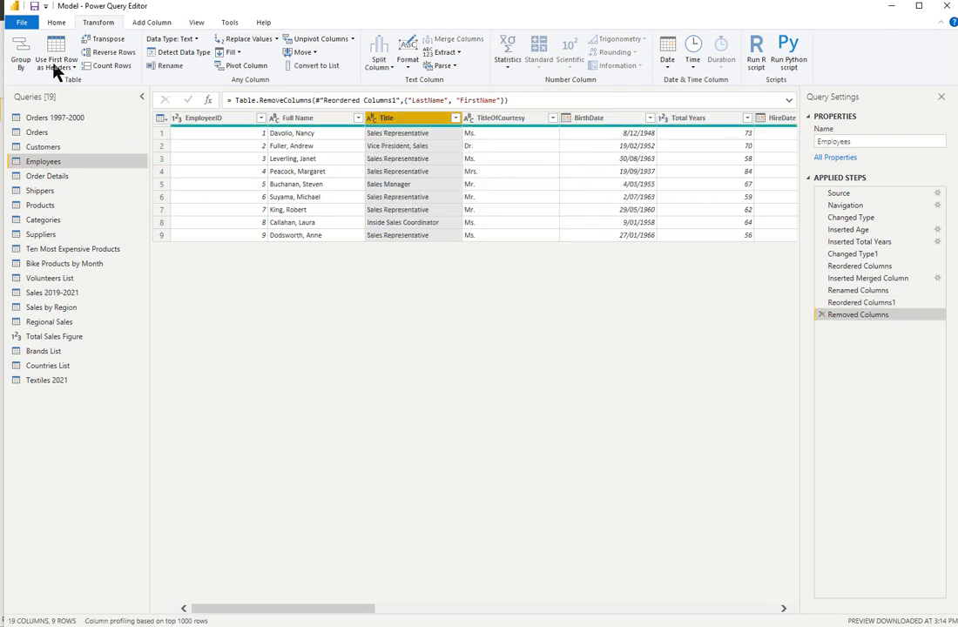
pyautogui.click(55, 22)
pyautogui.click(26, 67)
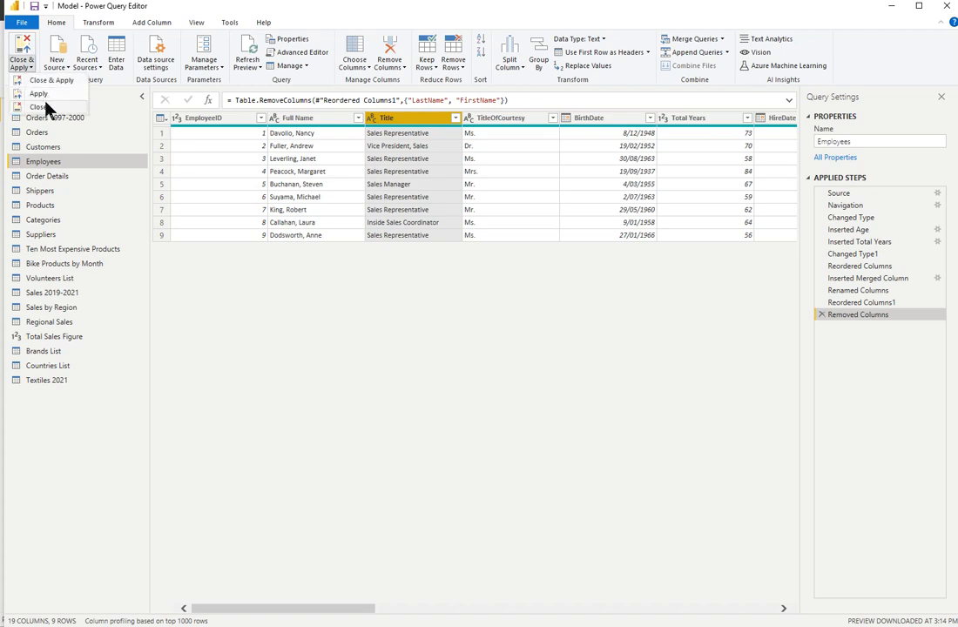
pyautogui.click(43, 105)
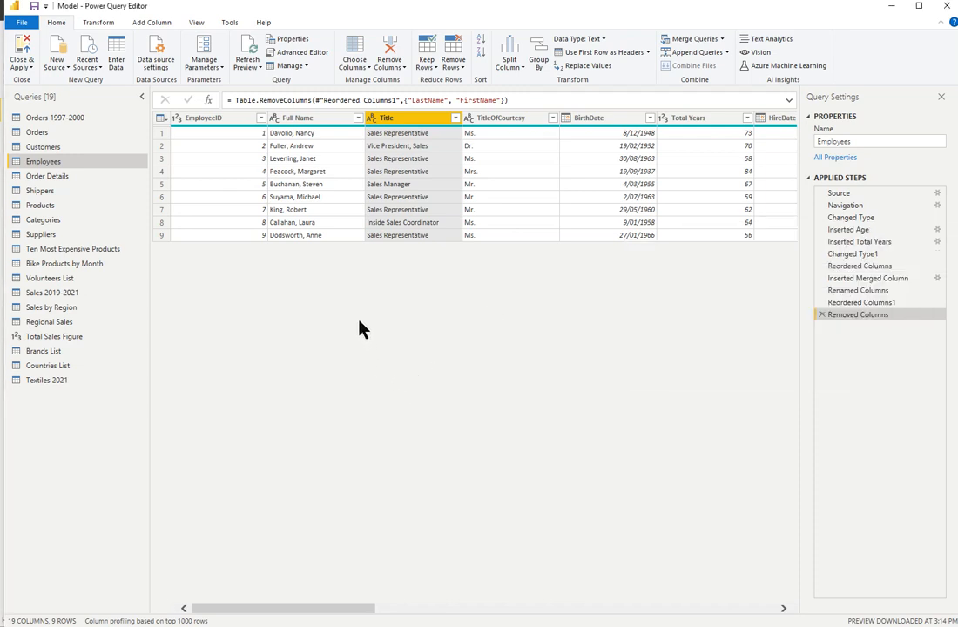
pyautogui.click(152, 22)
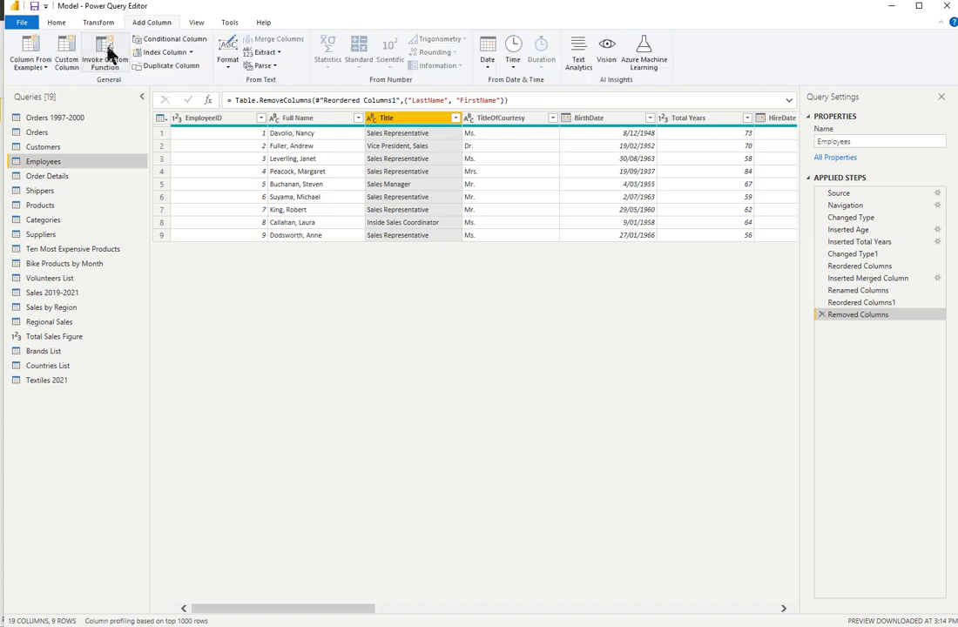
pyautogui.click(26, 68)
pyautogui.click(56, 80)
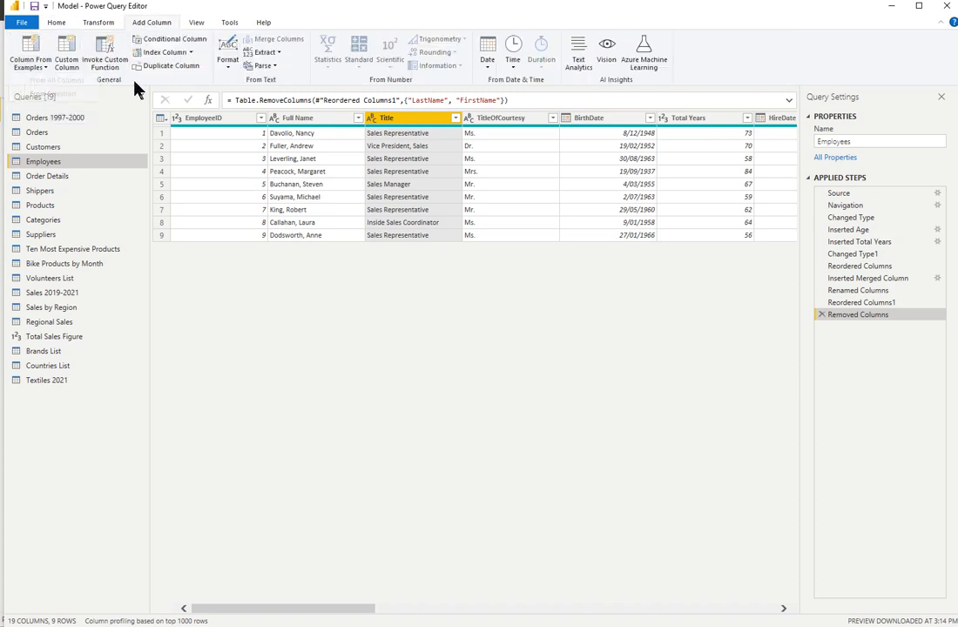